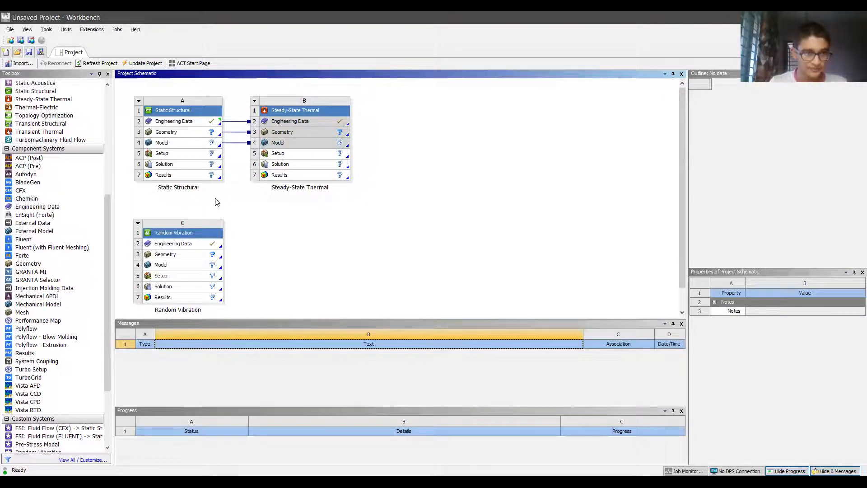
Open the Static Structural system's Engineering Data and review it alongside the project schematic.
scroll(51, 290, "up", 8)
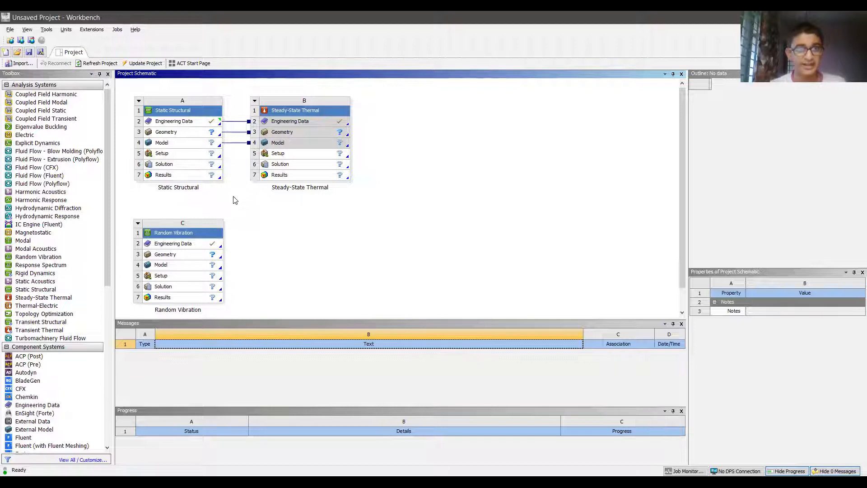
double_click(196, 122)
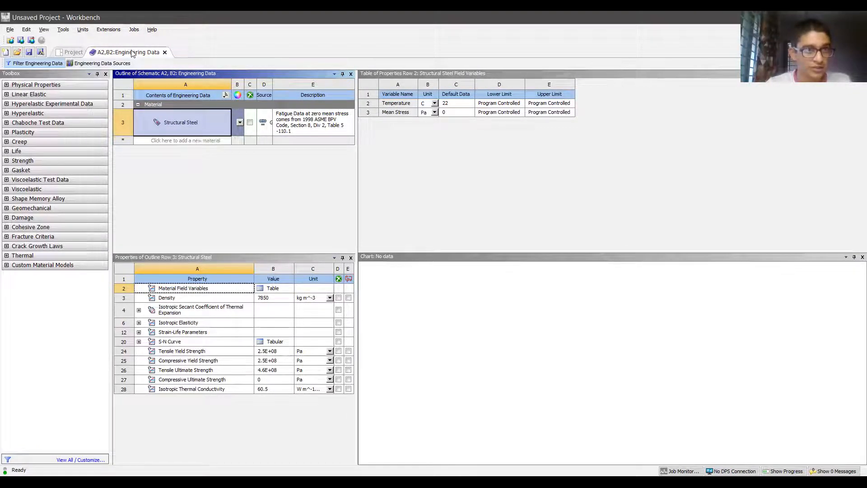
left_click(74, 53)
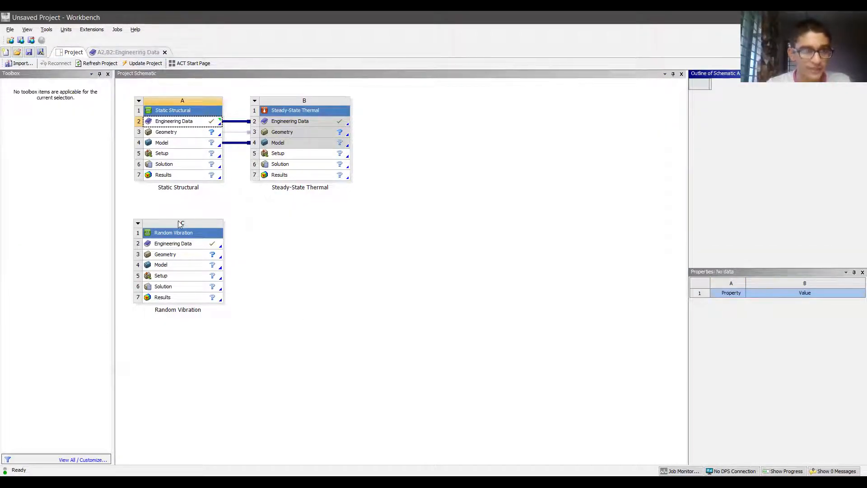
left_click(120, 53)
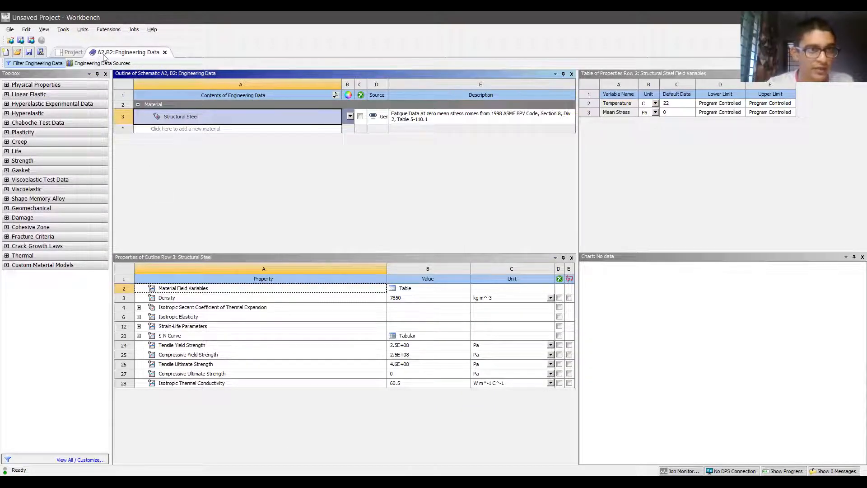
left_click(66, 55)
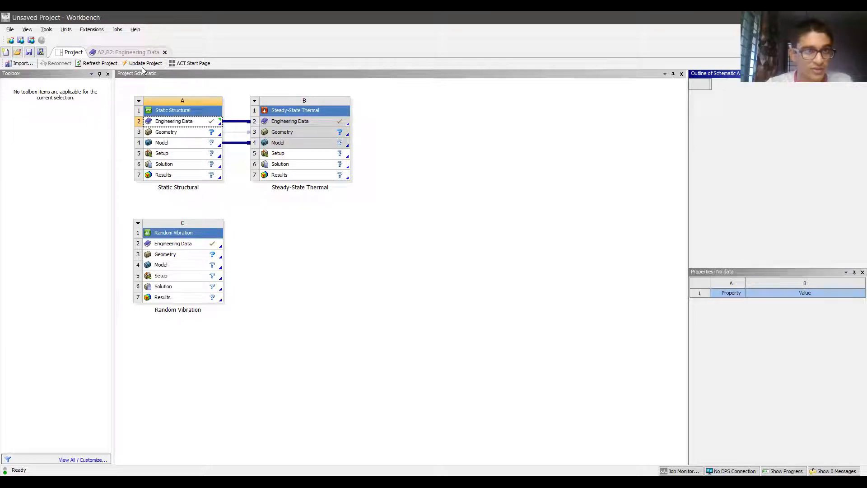
left_click(125, 52)
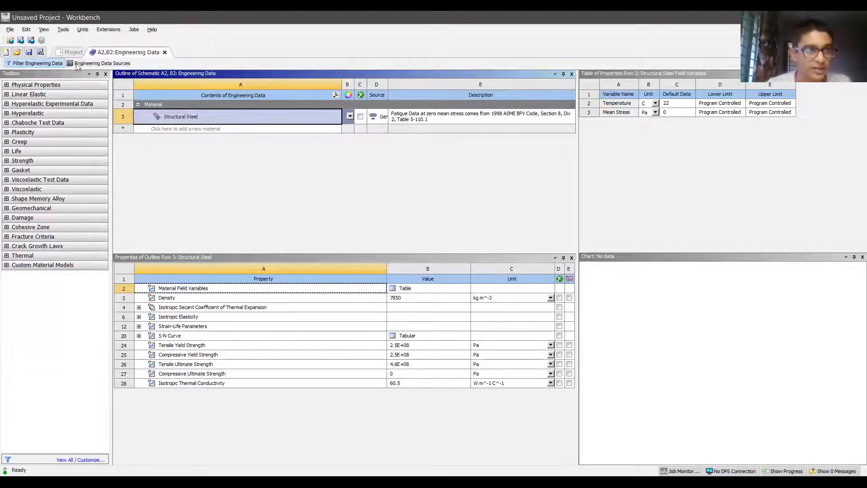
left_click(64, 53)
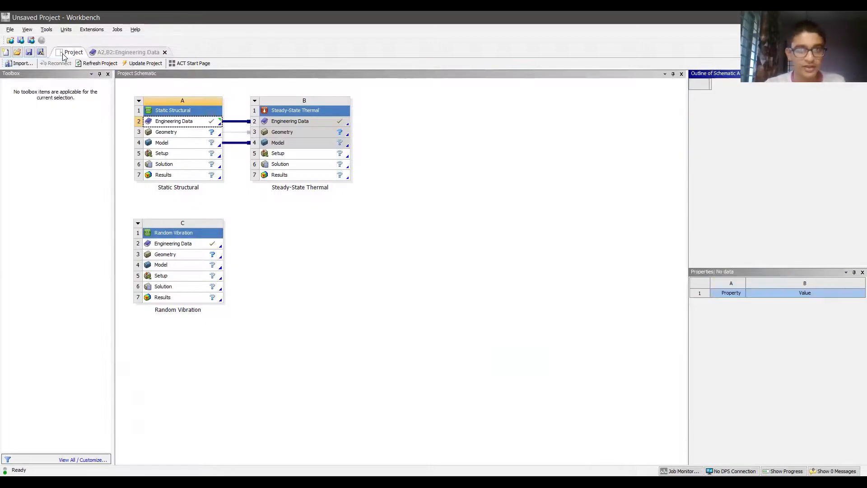
left_click(118, 52)
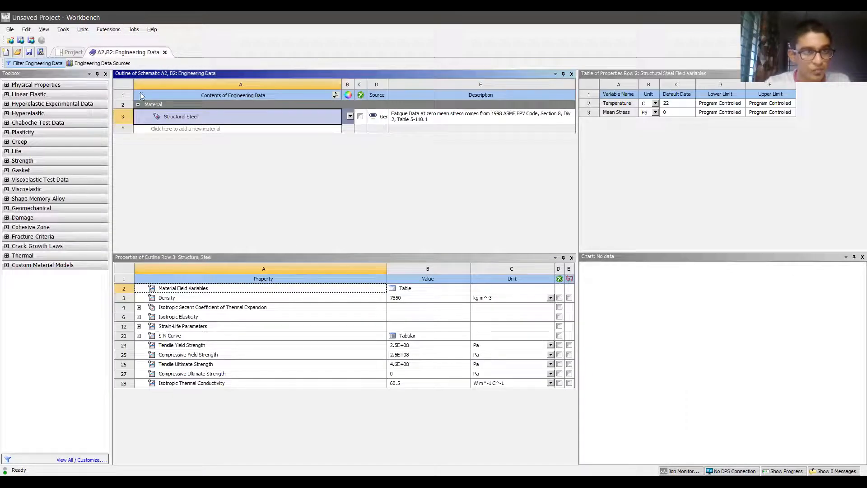
left_click(192, 129)
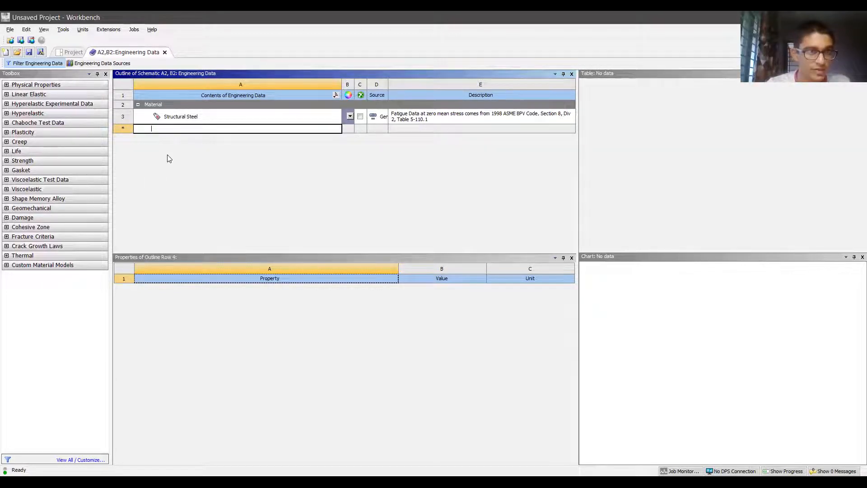
type("sadjvbask")
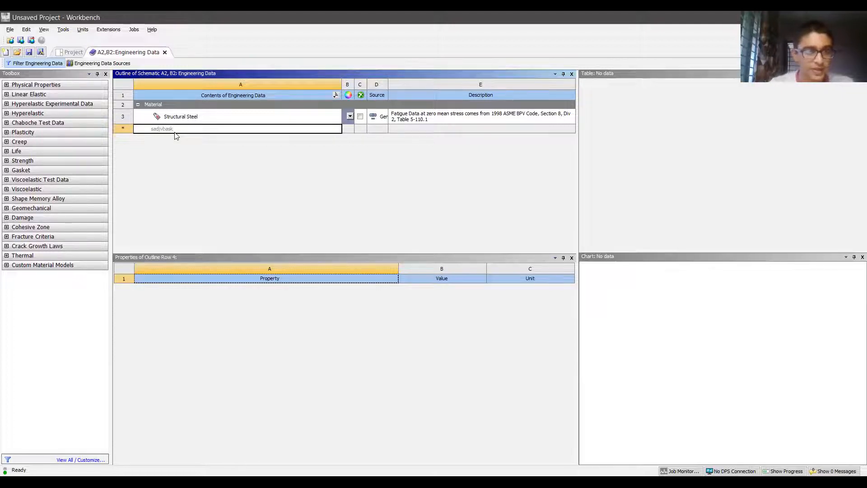
key("BackSpace")
key("BackSpace")
key("BackSpace")
key("BackSpace")
key("BackSpace")
key("BackSpace")
key("BackSpace")
key("BackSpace")
key("BackSpace")
Add a new material named AISI Steel 1005 to the engineering data.
type("AISI S")
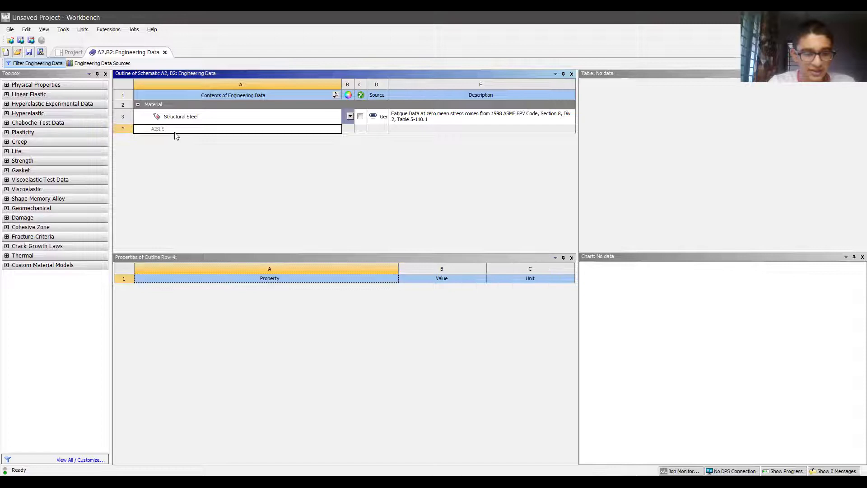
type("teel 1005")
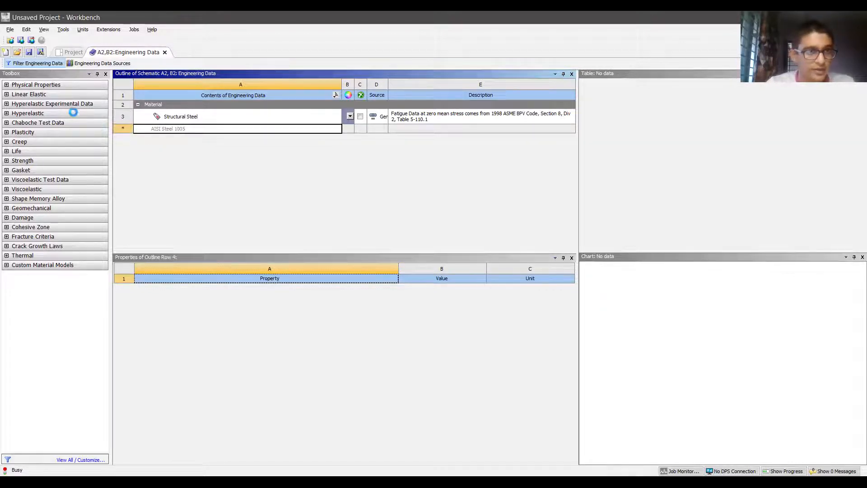
key("Return")
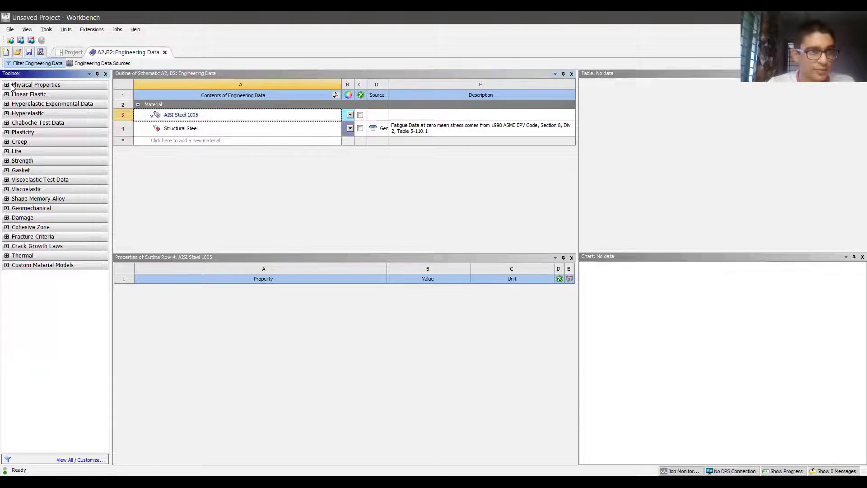
Expand the Physical Properties and Linear Elastic property groups to view their entries, and close the Engineering Data.
left_click(8, 85)
left_click(6, 143)
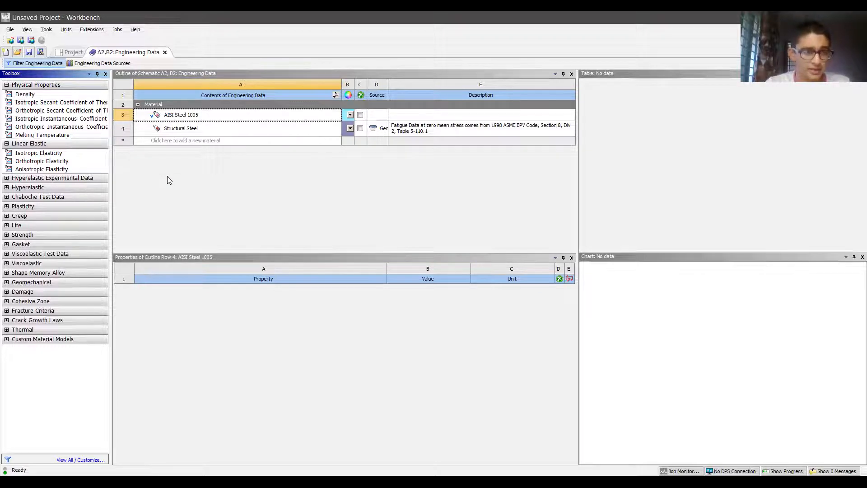
left_click(166, 53)
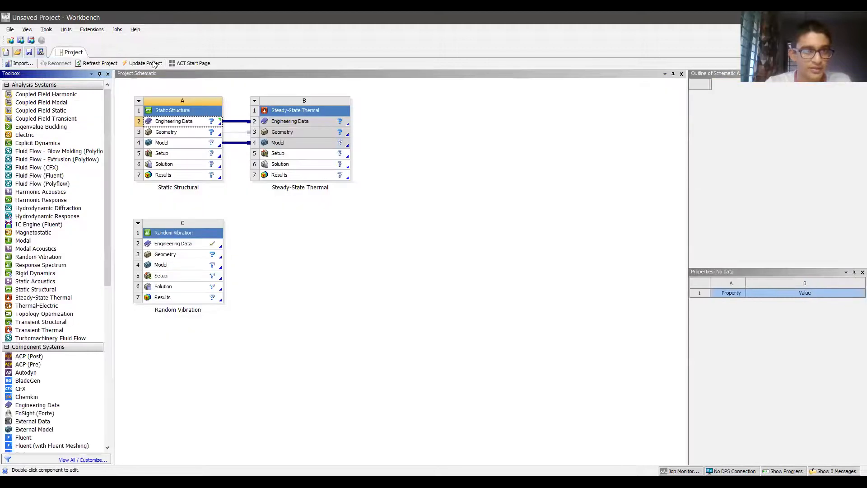
left_click(175, 120)
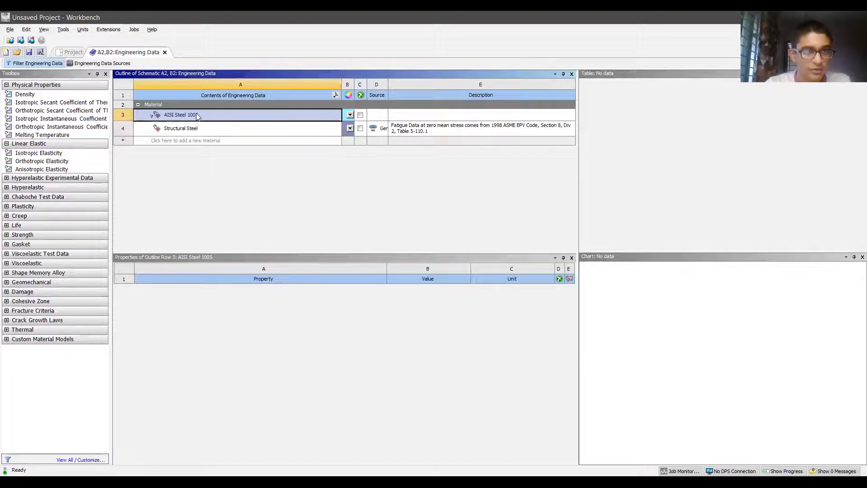
right_click(197, 115)
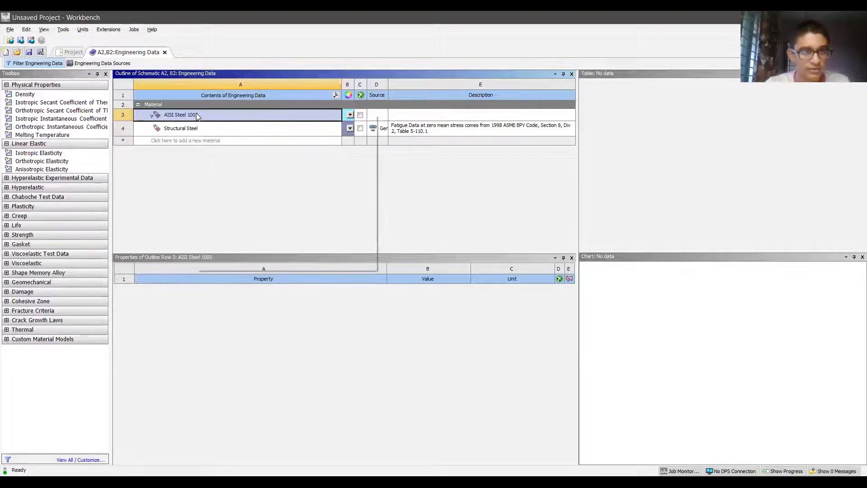
left_click(167, 189)
left_click(165, 52)
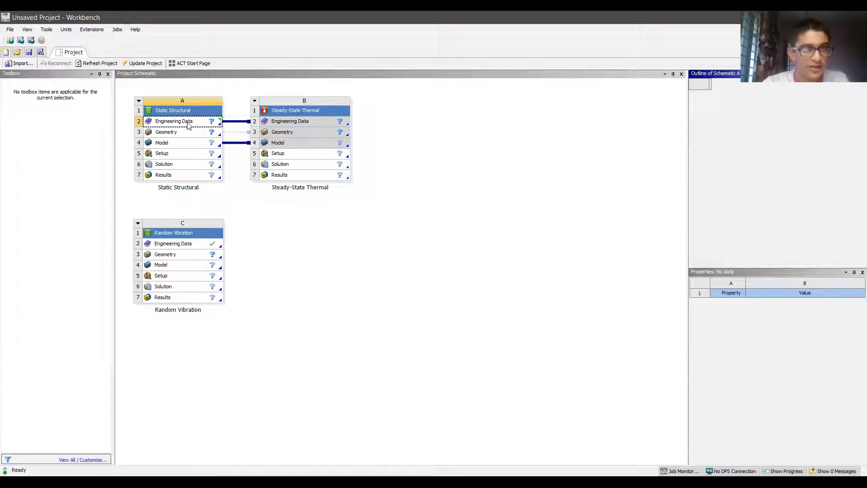
Reopen the Static Structural system's Engineering Data and delete the AISI Steel 1005 material.
double_click(188, 125)
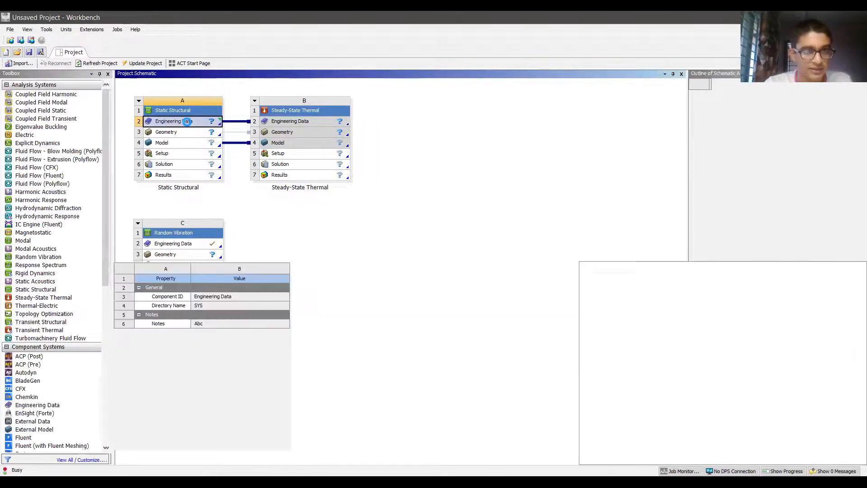
left_click(241, 128)
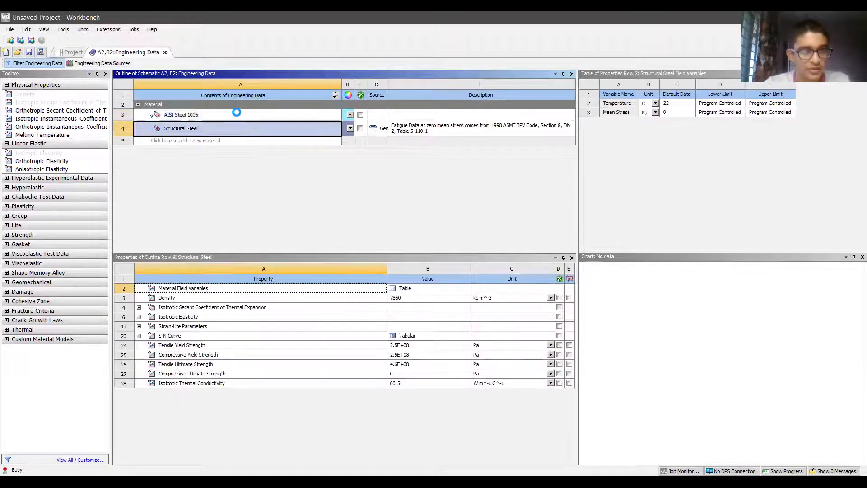
left_click(237, 114)
right_click(238, 116)
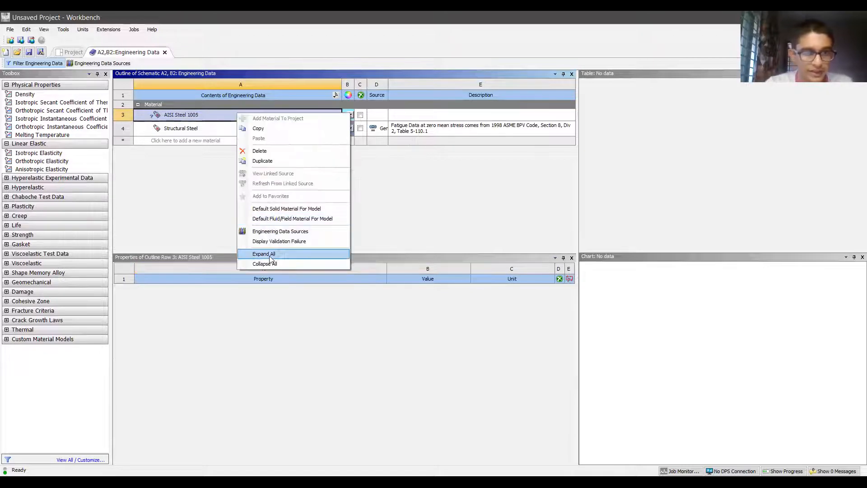
left_click(271, 153)
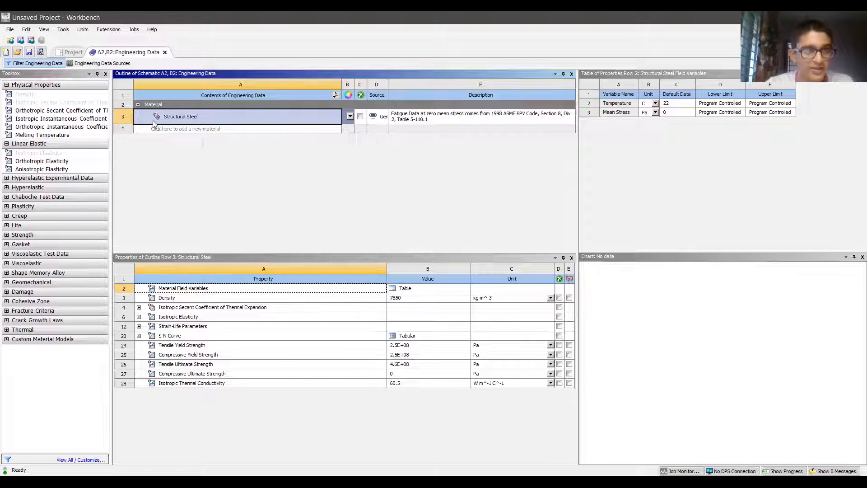
Review the operations available for the Structural Steel material and close the Engineering Data.
right_click(204, 121)
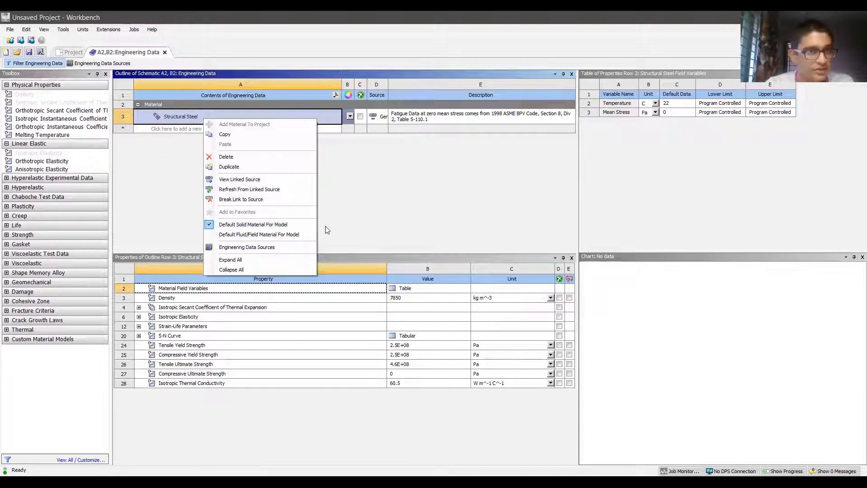
left_click(166, 61)
left_click(164, 52)
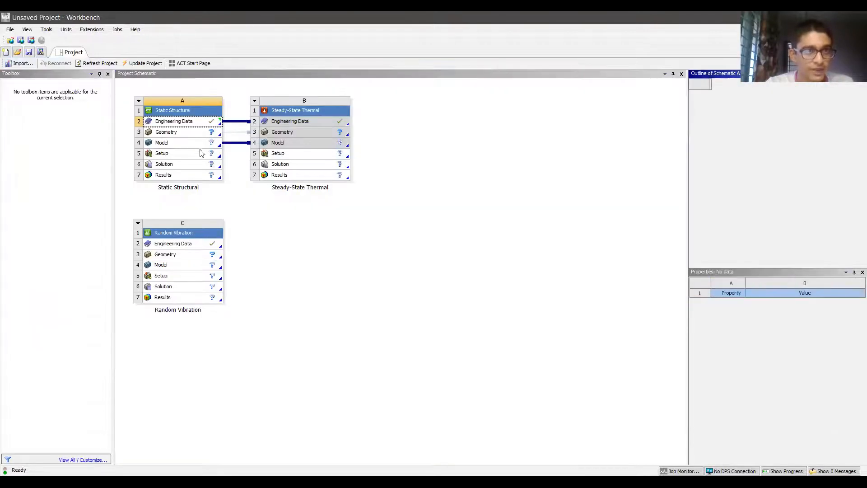
Duplicate the Static Structural system from its Engineering Data cell and keep the default name for the copy.
left_click(201, 126)
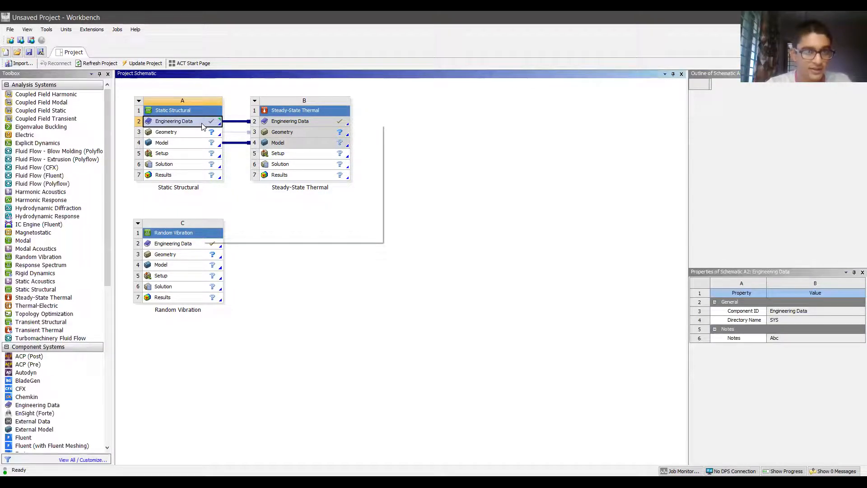
right_click(202, 126)
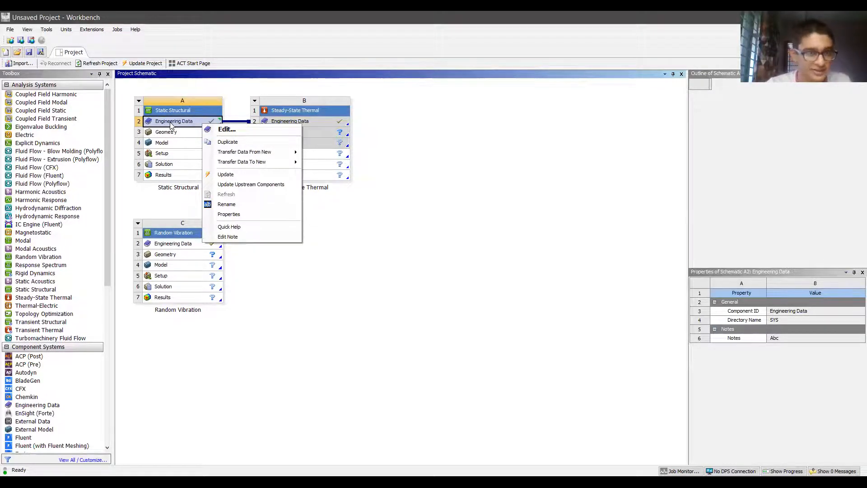
left_click(228, 142)
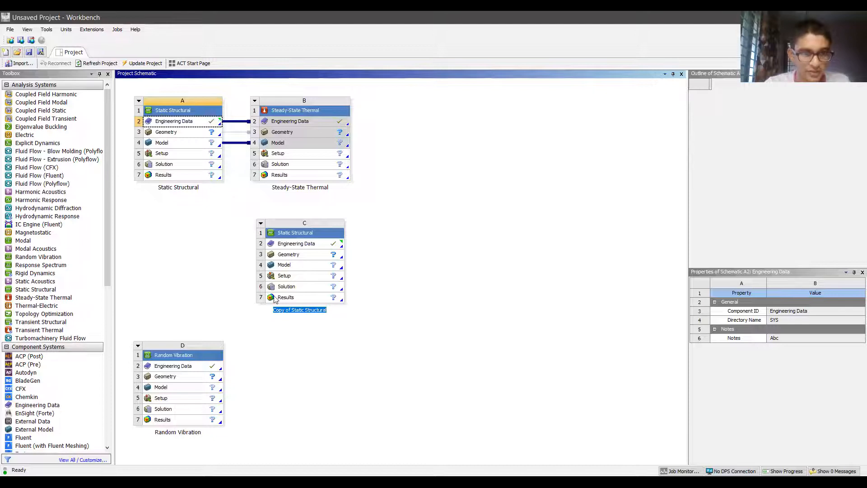
left_click(304, 323)
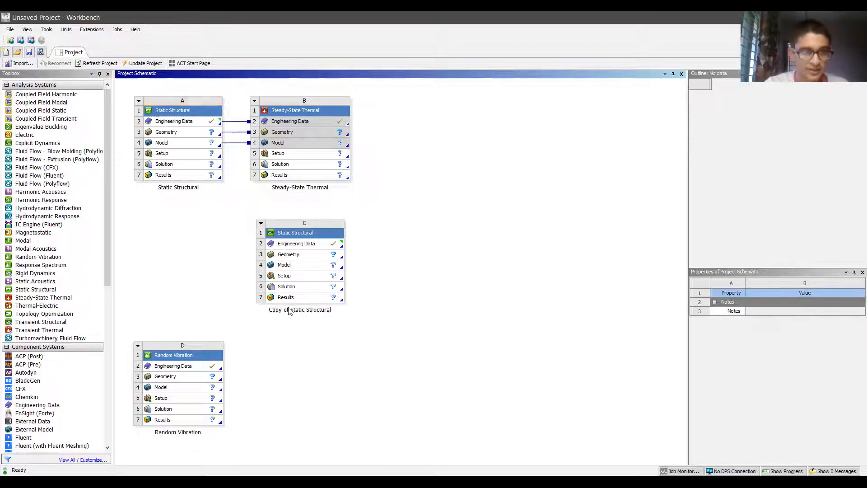
Review the operations available for the Engineering Data, Setup and Geometry cells of the original Static Structural system.
left_click(196, 124)
right_click(195, 125)
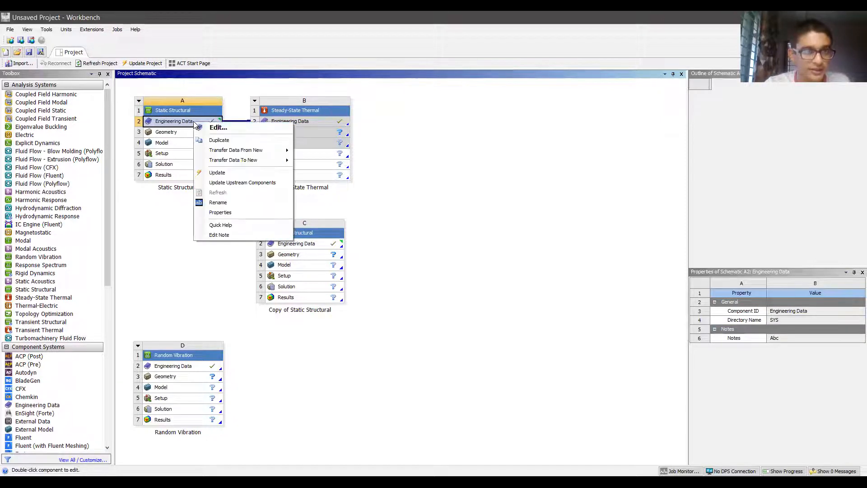
mouse_move(240, 153)
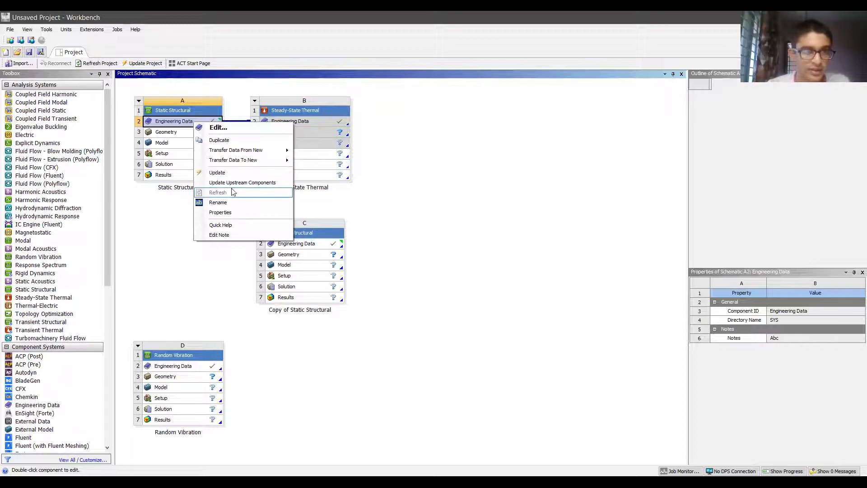
left_click(169, 208)
left_click(190, 156)
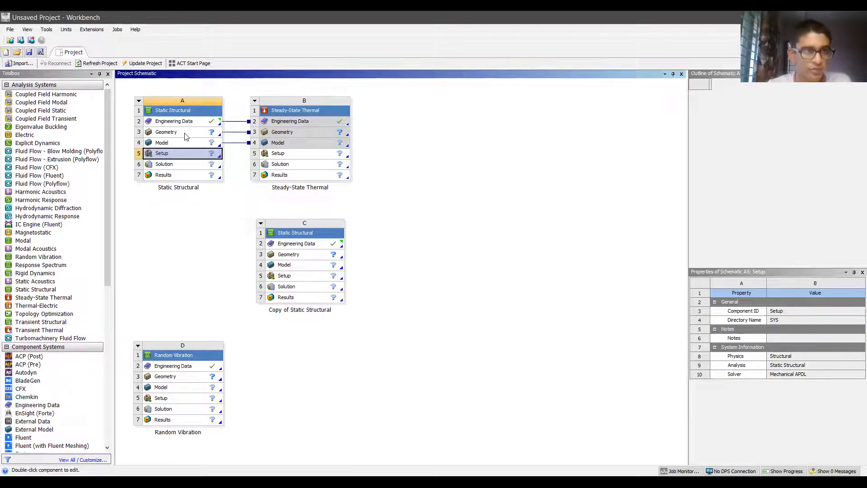
right_click(189, 153)
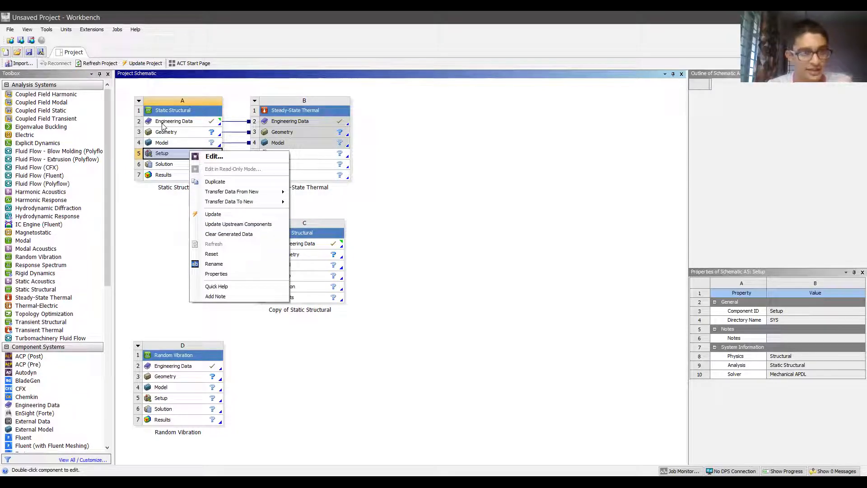
left_click(163, 202)
left_click(190, 135)
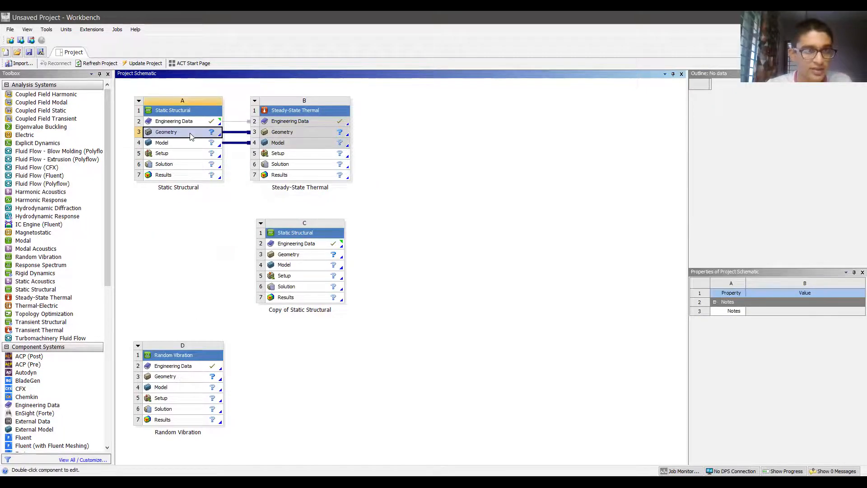
right_click(190, 136)
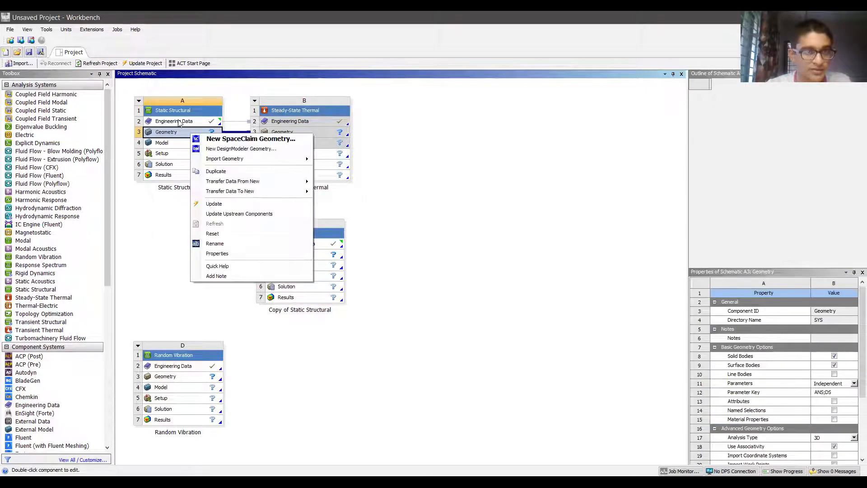
Read the Quick Help for the Static Structural system's Engineering Data cell and for its still empty Geometry cell.
right_click(179, 123)
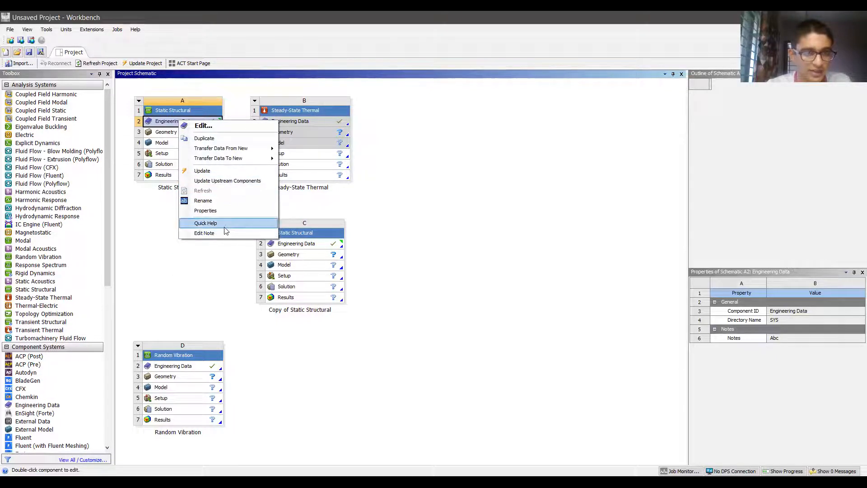
left_click(217, 223)
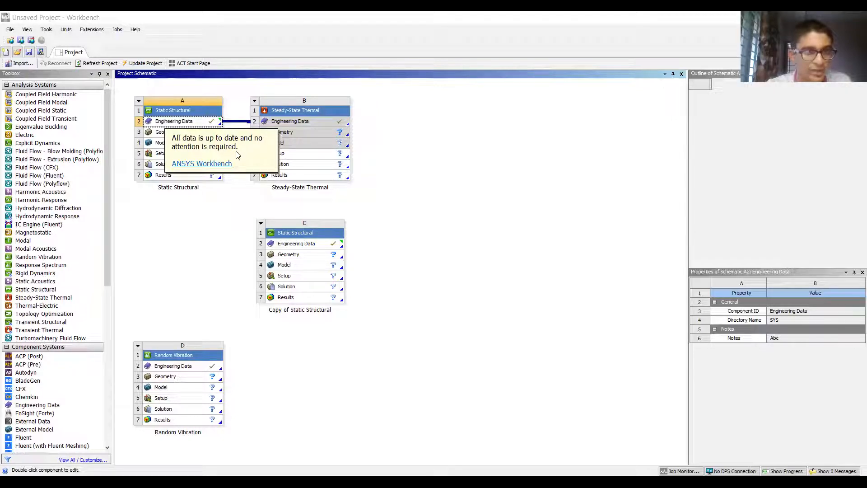
left_click(225, 222)
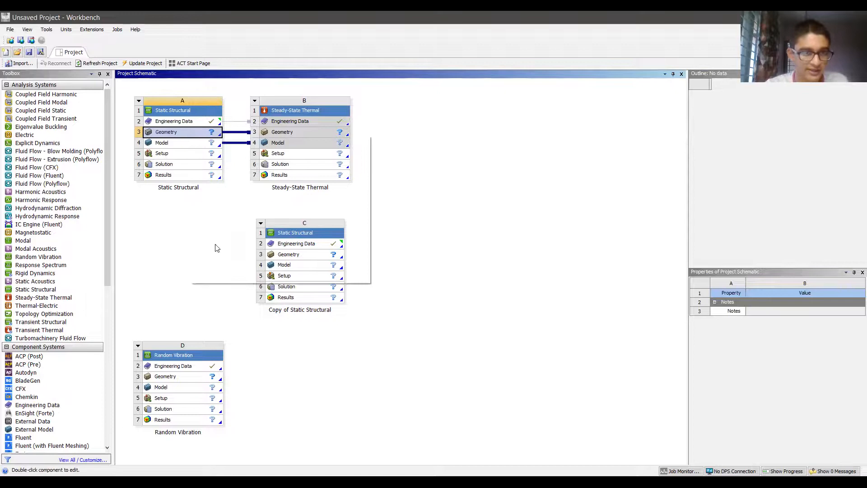
right_click(190, 134)
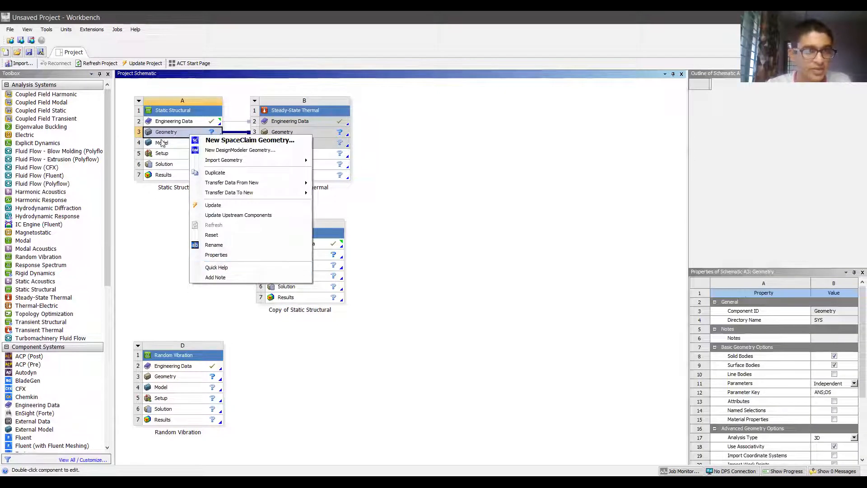
left_click(228, 267)
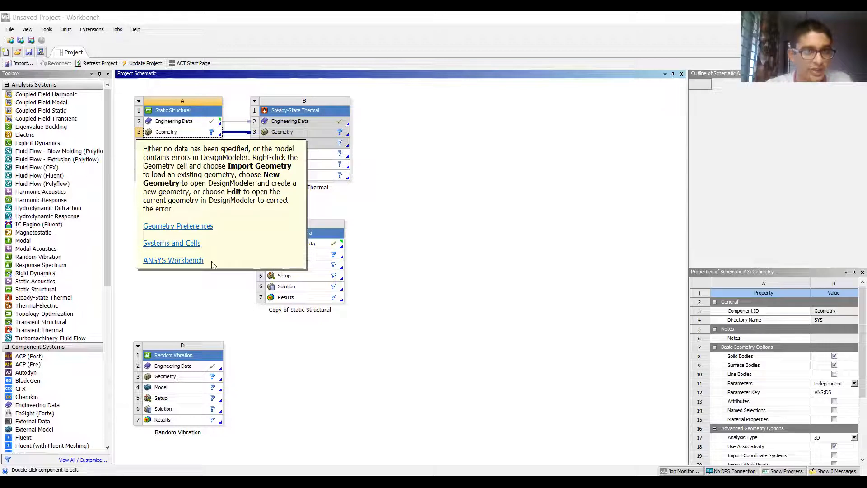
left_click(220, 289)
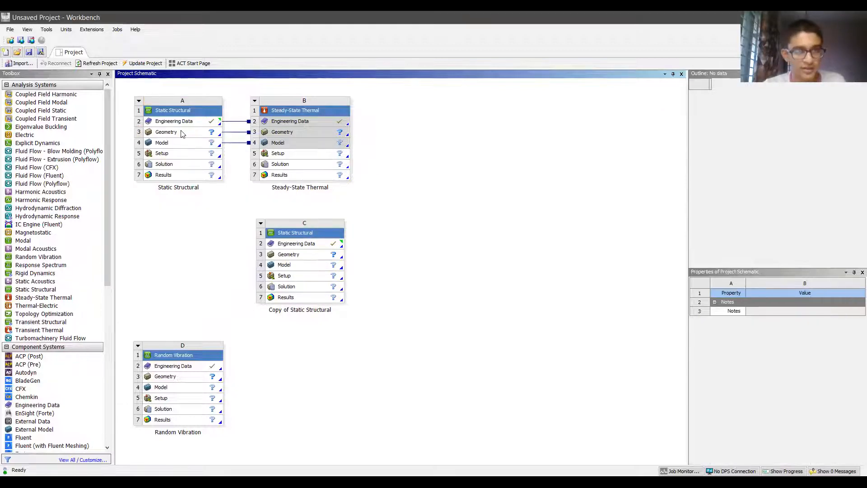
Import sus_rear_upright_assembly_itr11_14_07_2020.stp from the EXTRA (D:) drive as the geometry of the original Static Structural system.
right_click(182, 133)
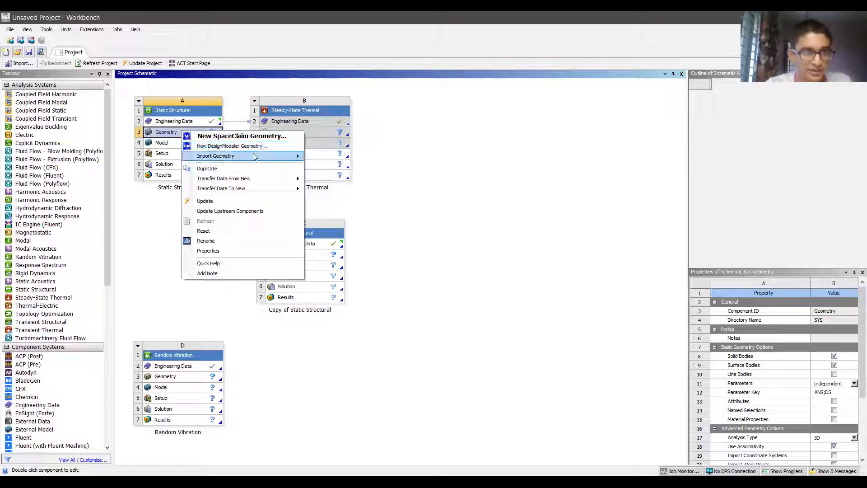
mouse_move(254, 156)
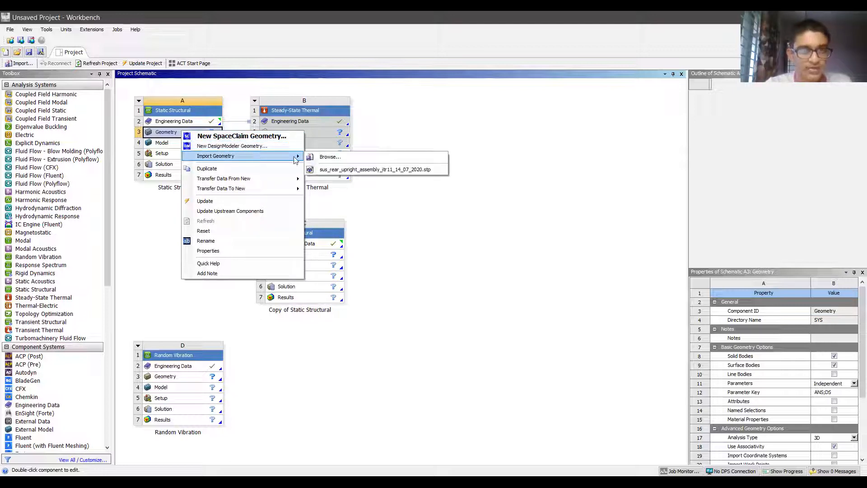
left_click(351, 158)
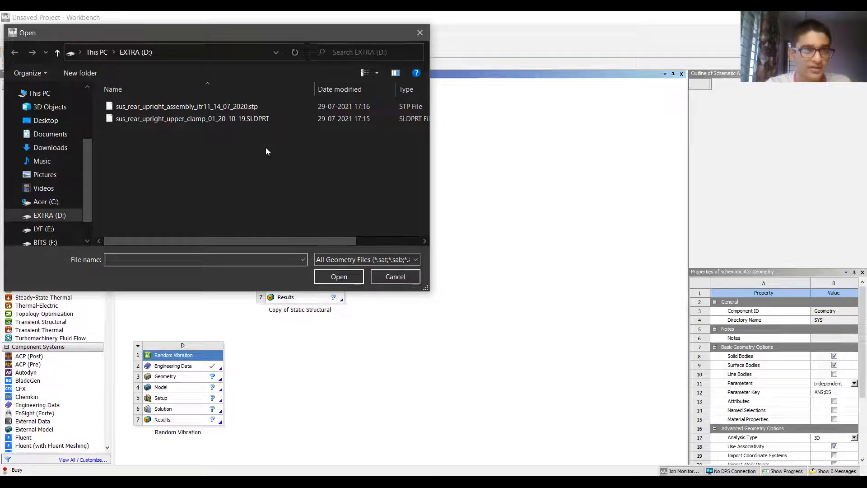
left_click(248, 106)
left_click(335, 276)
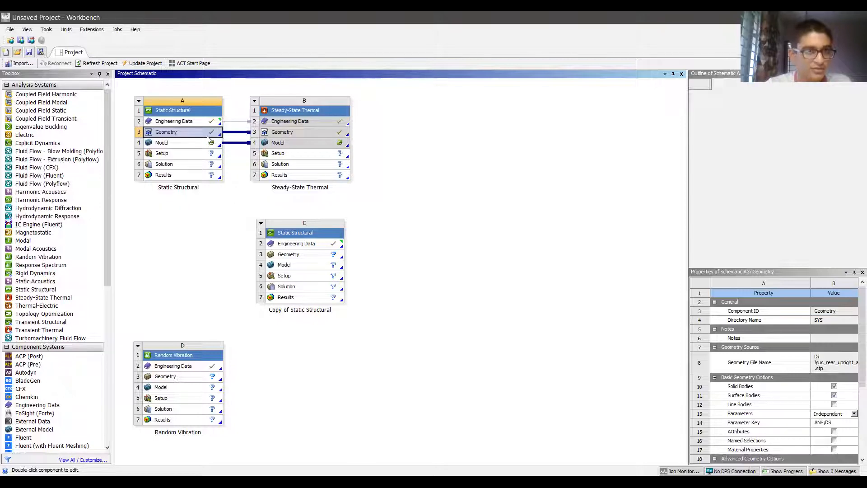
Check the Quick Help for the Static Structural system's Geometry cell with the imported file, and dismiss it.
right_click(209, 134)
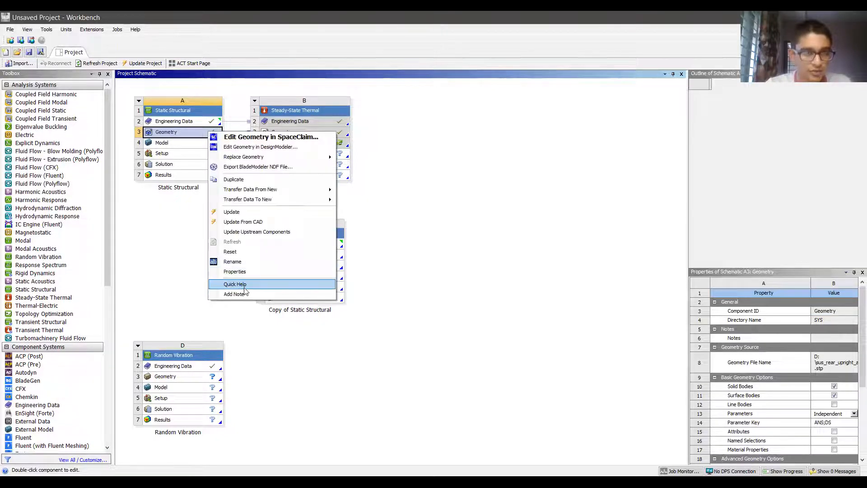
left_click(245, 285)
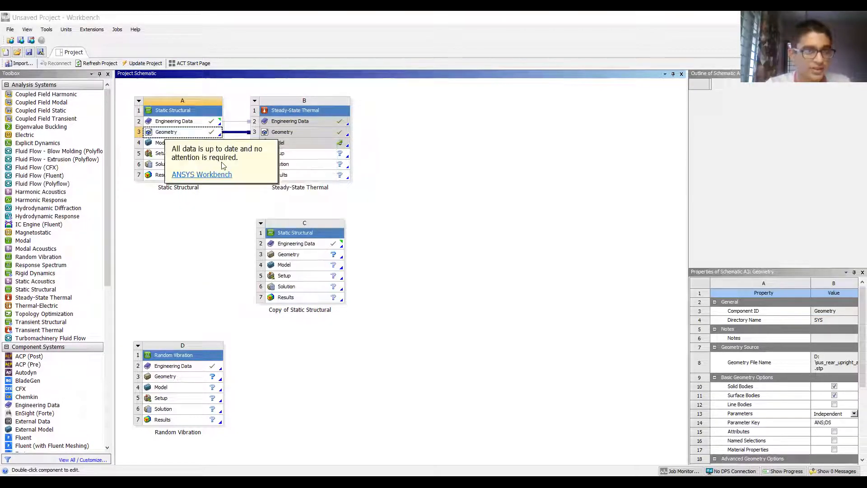
left_click(217, 246)
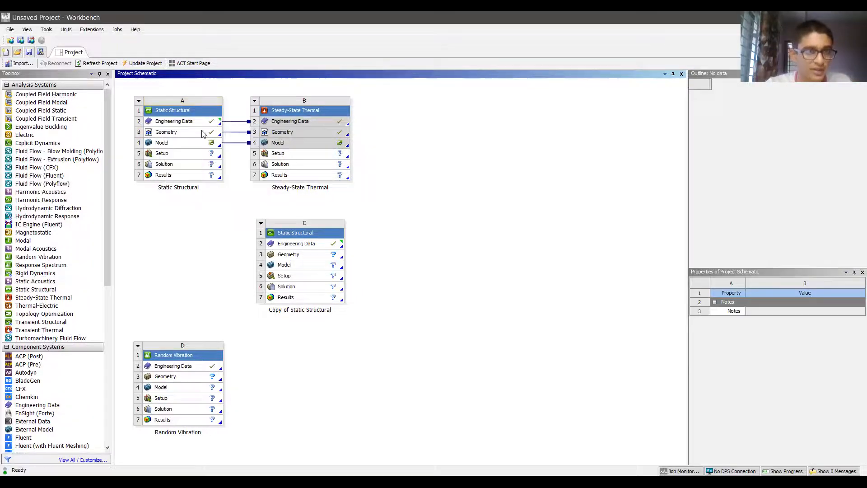
Add the note "sdjvbsk" to the Geometry cell of the original Static Structural system.
right_click(203, 133)
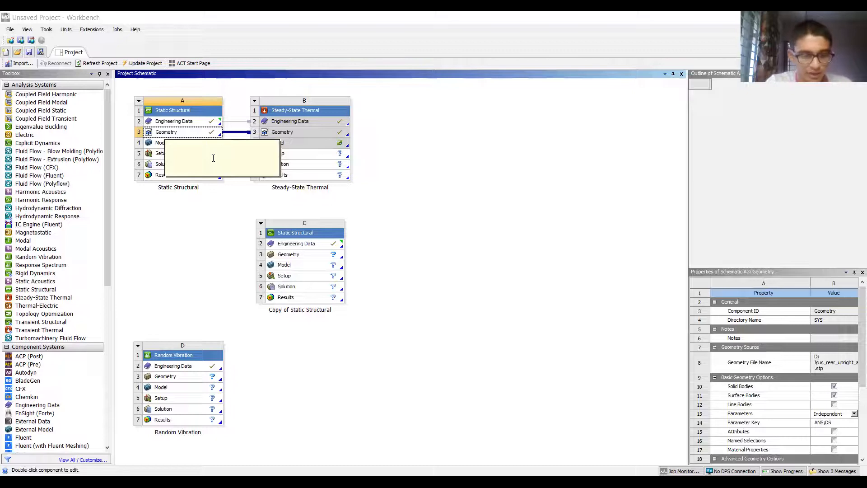
type("sdjvbsk")
key("Return")
left_click(174, 238)
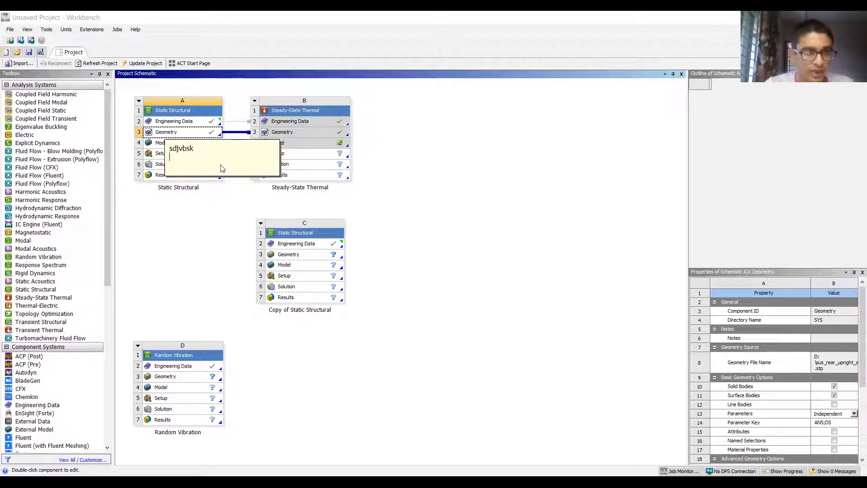
Review the operations available for the Static Structural system's Geometry cell with its imported file, and for its Model cell.
left_click(206, 134)
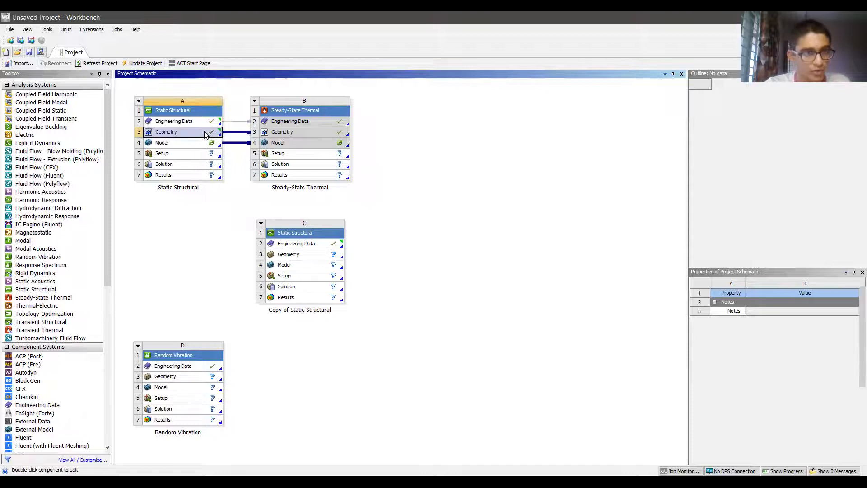
right_click(206, 133)
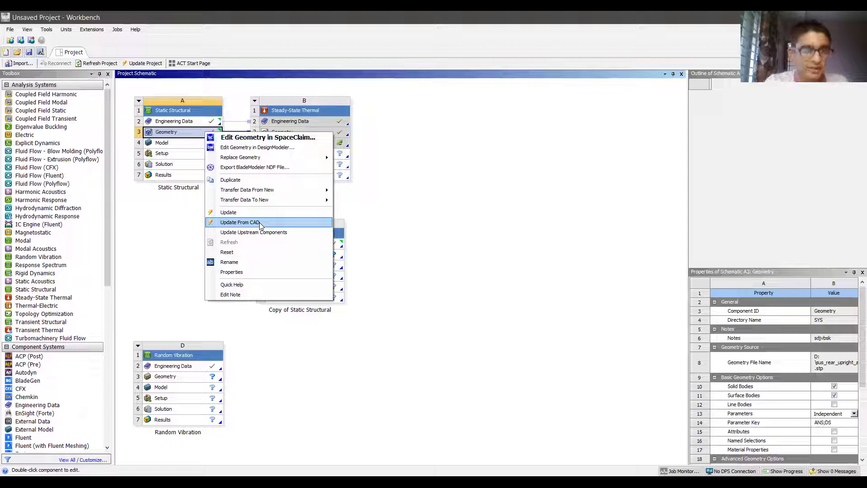
left_click(162, 242)
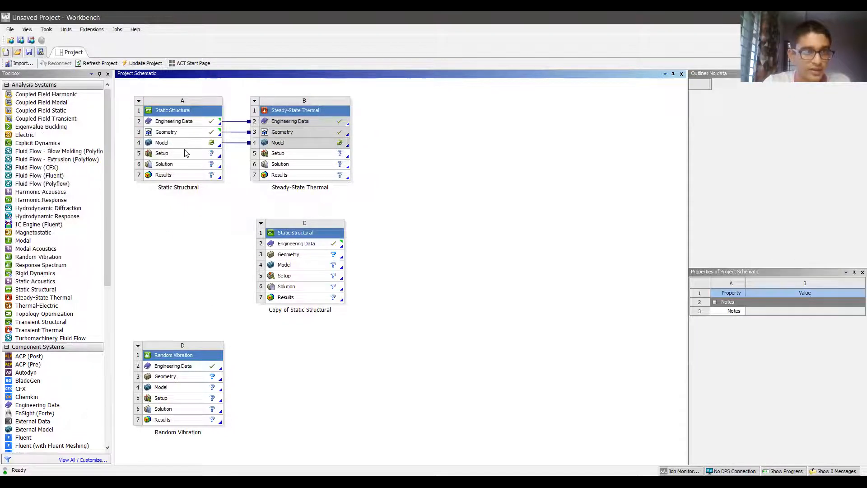
left_click(186, 143)
right_click(189, 144)
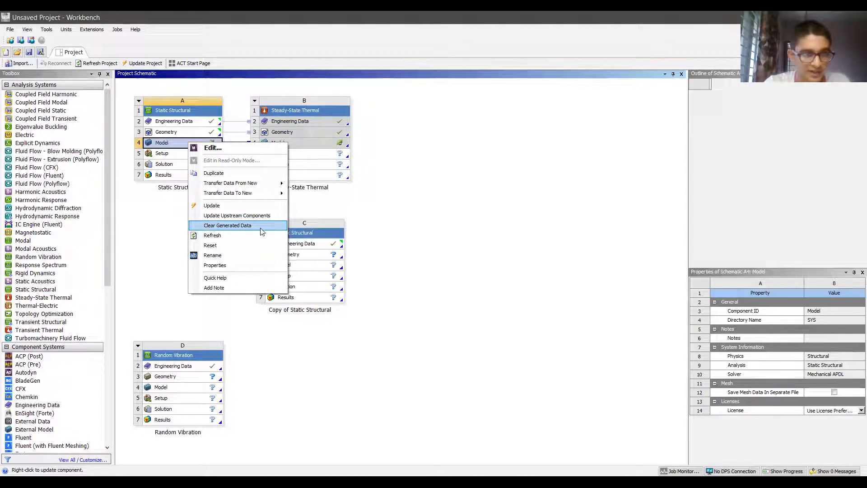
left_click(427, 195)
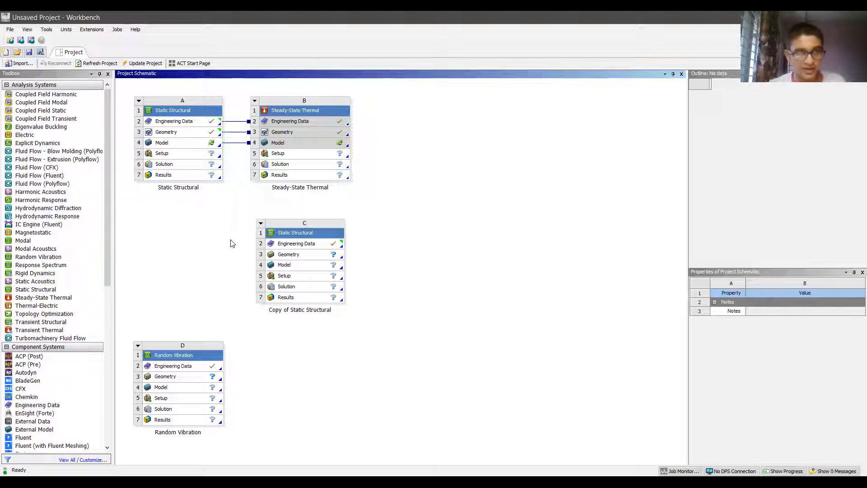
Update the Model cell of the original Static Structural system and show the progress of the update.
right_click(192, 143)
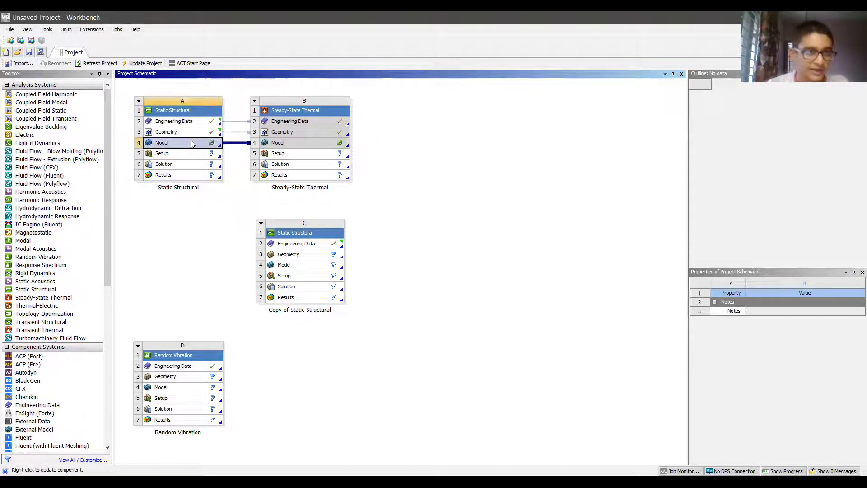
left_click(244, 206)
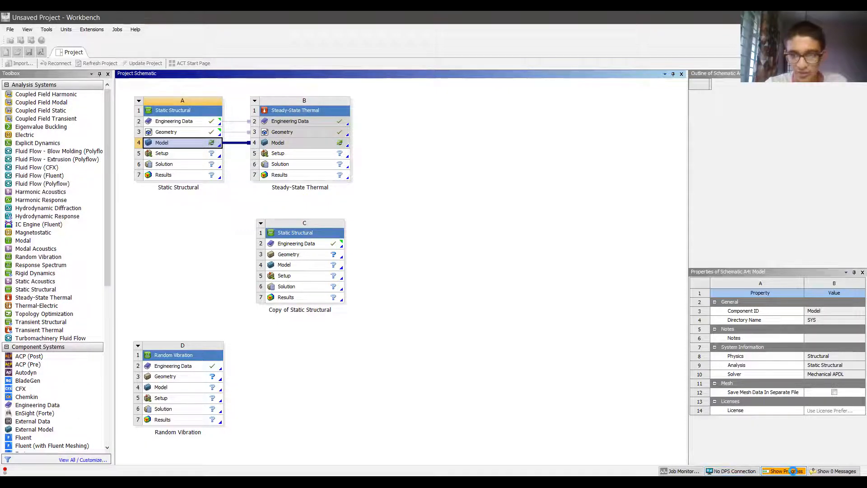
left_click(793, 471)
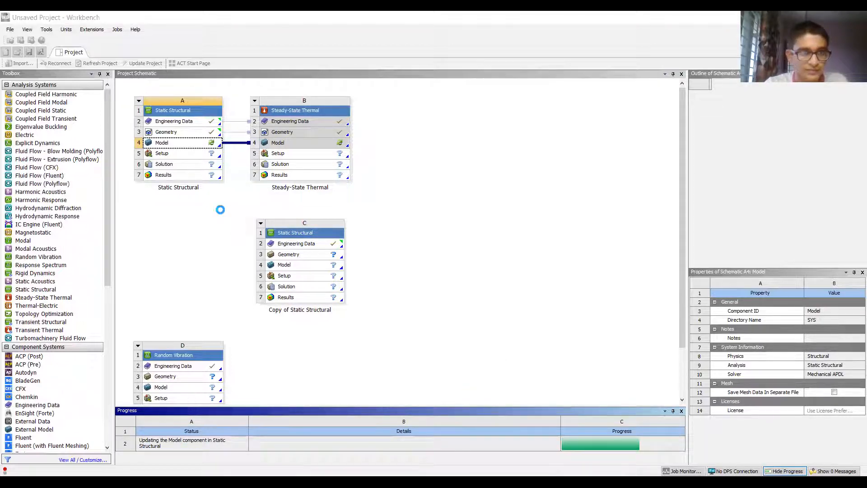
left_click(198, 181)
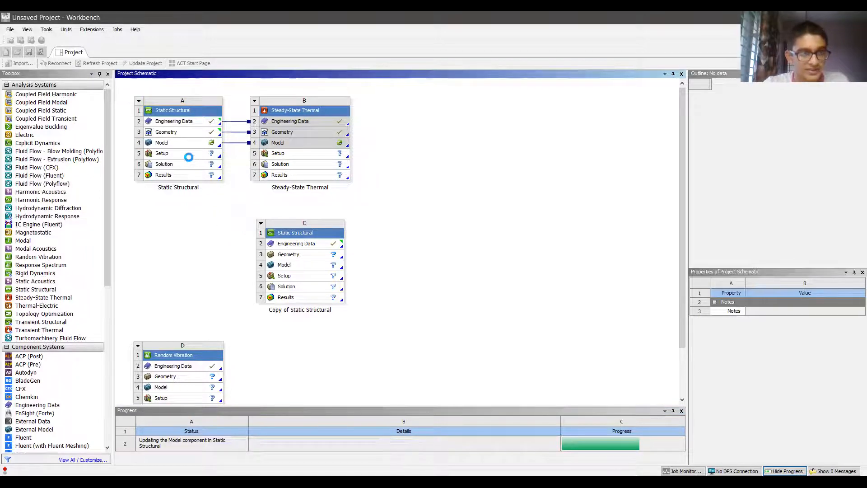